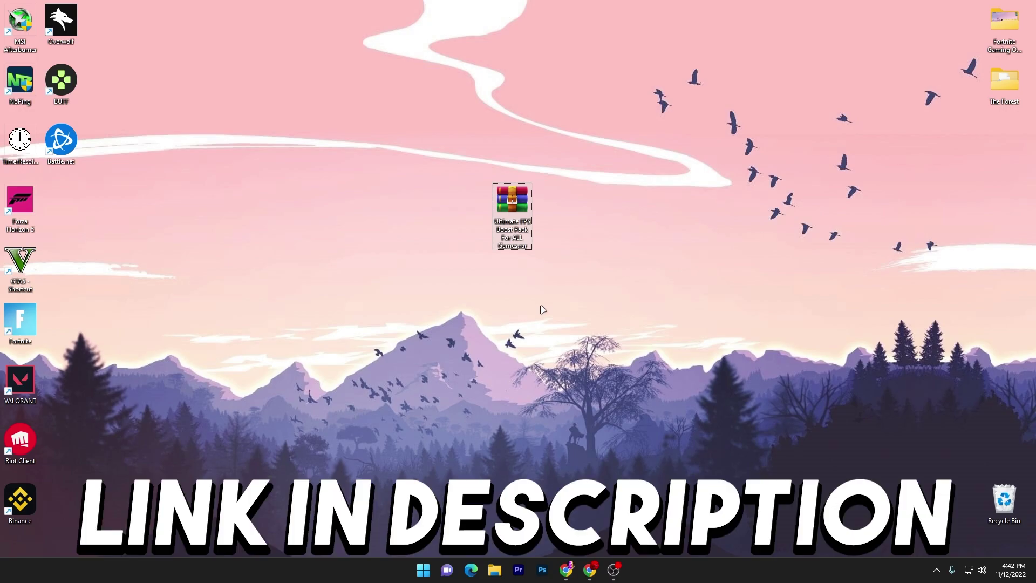
Bring the UPTO Packs browser window back and list the FPS Boost posts.
click(597, 571)
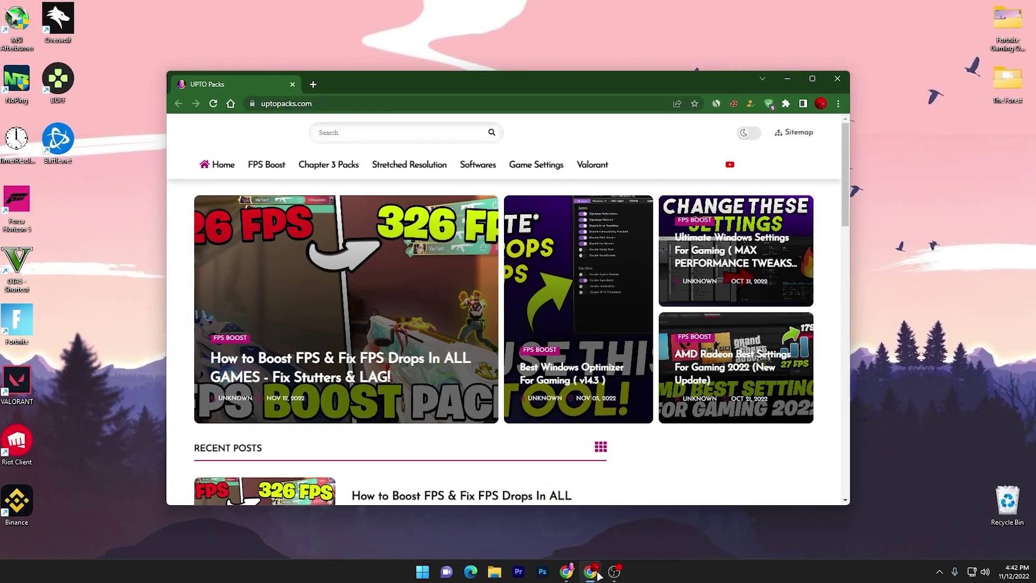
scroll(365, 425, down, 2)
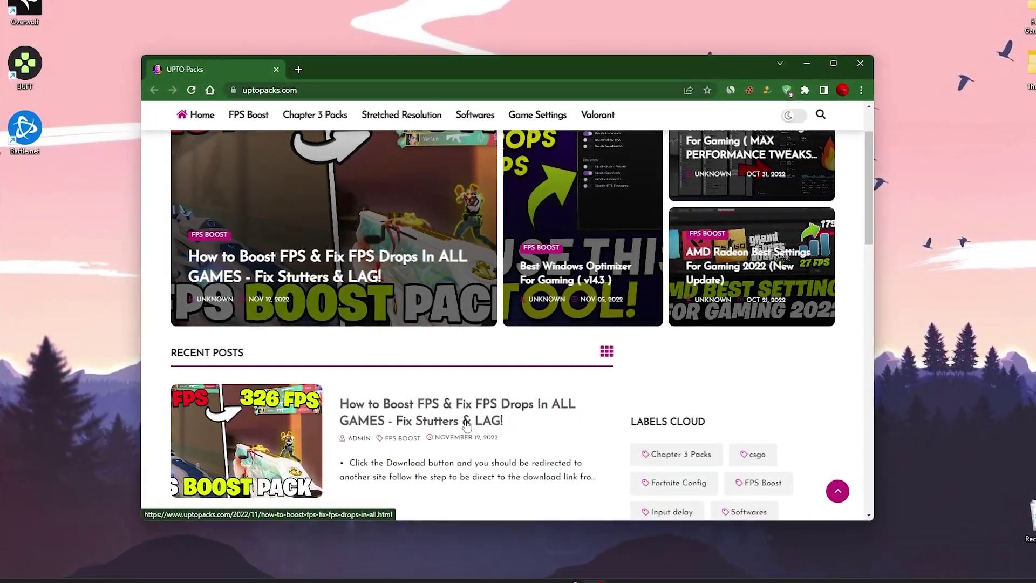
scroll(365, 130, up, 2)
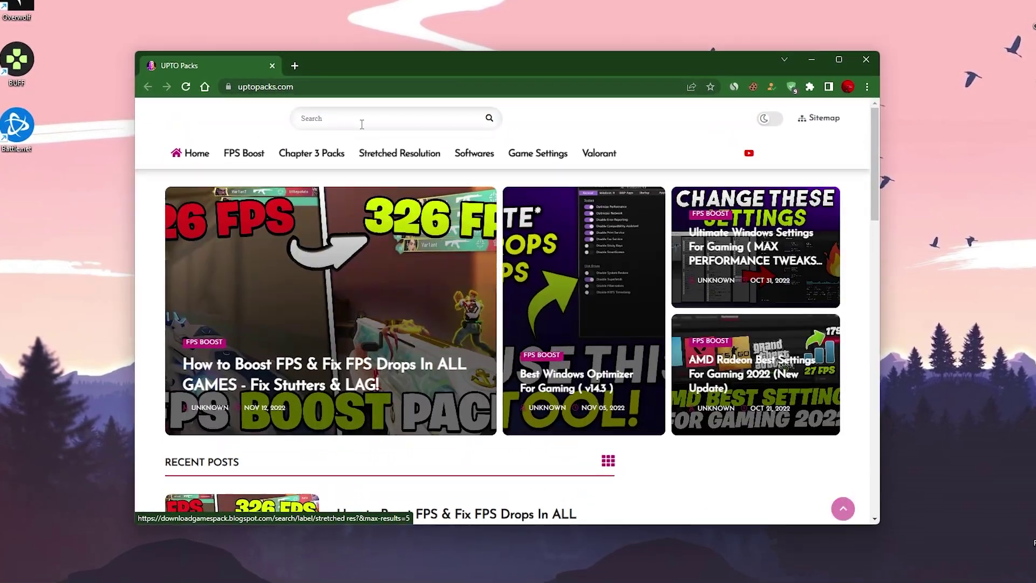
click(240, 154)
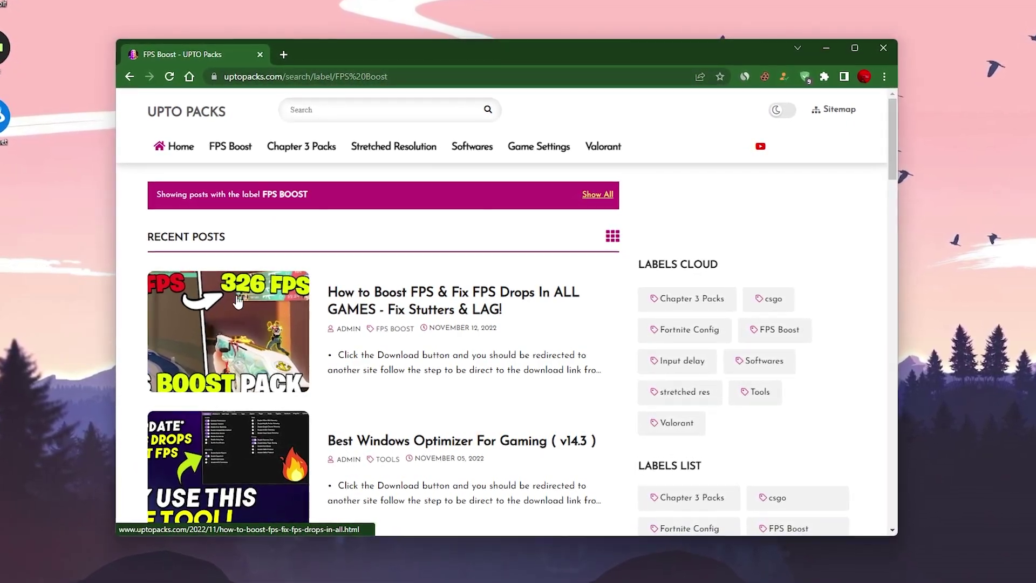
Open the How to Boost FPS post and go to its MediaFire download page.
click(209, 340)
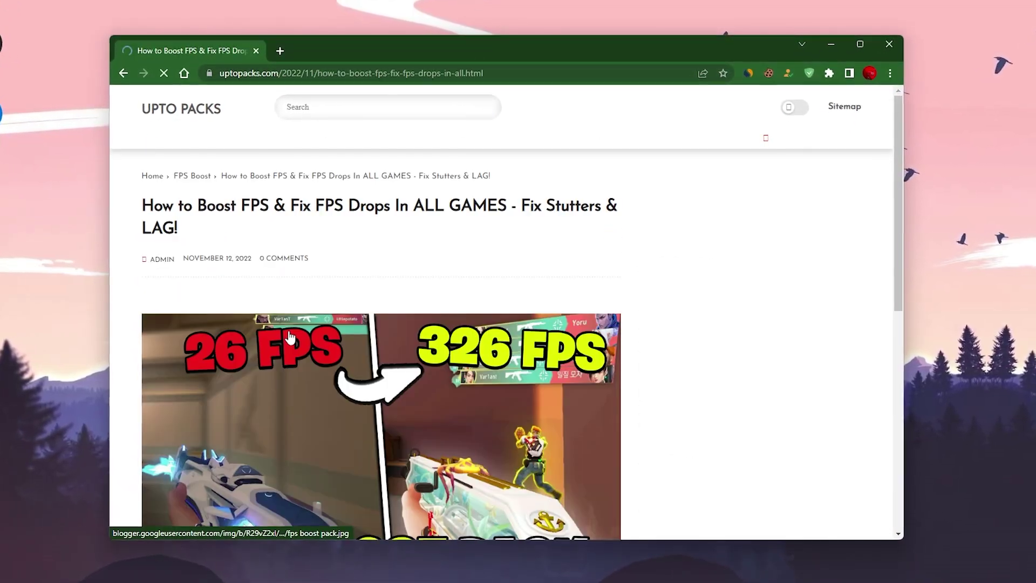
scroll(384, 307, down, 10)
scroll(388, 307, down, 5)
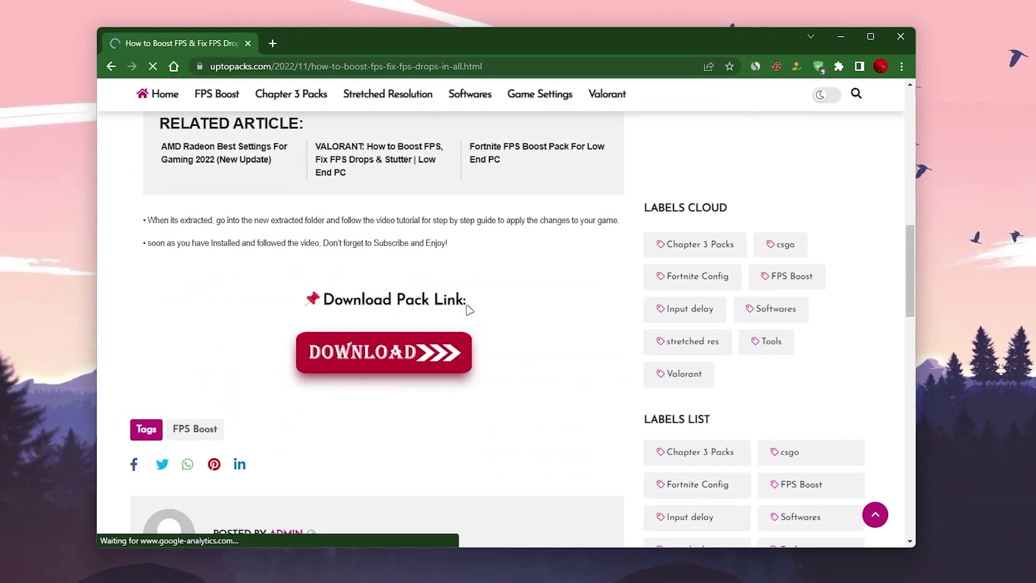
click(386, 349)
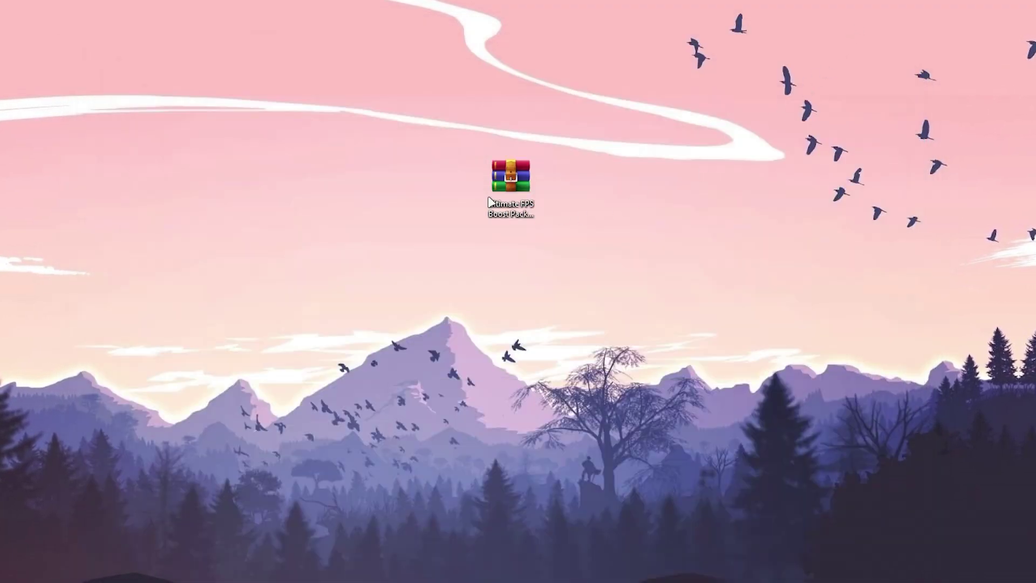
Open the Ultimate FPS Boost Pack archive in WinRAR, extract its folder to the desktop, and close it.
mouse_move(415, 99)
mouse_down()
mouse_move(536, 229)
mouse_move(648, 265)
mouse_up()
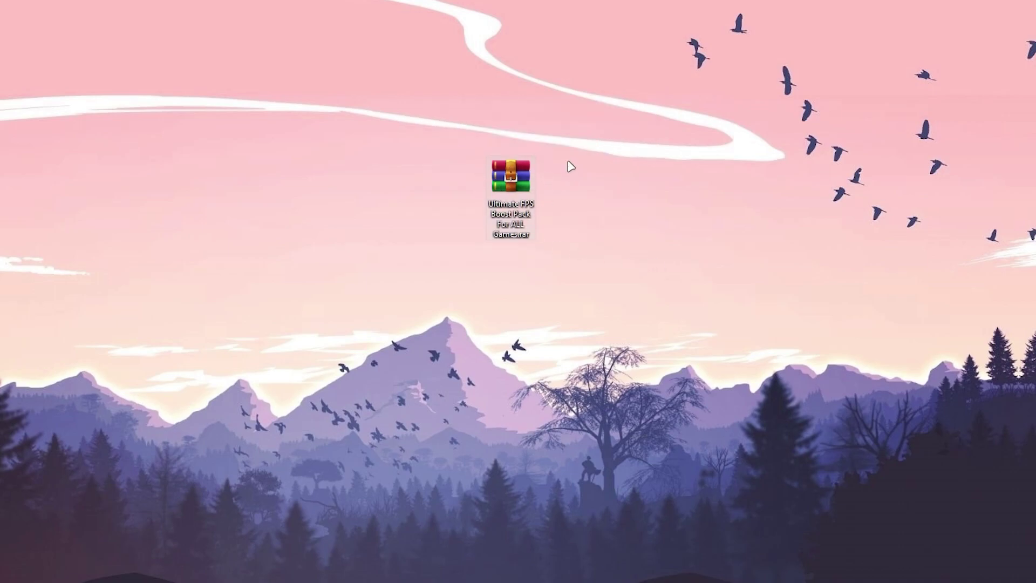
right_click(512, 180)
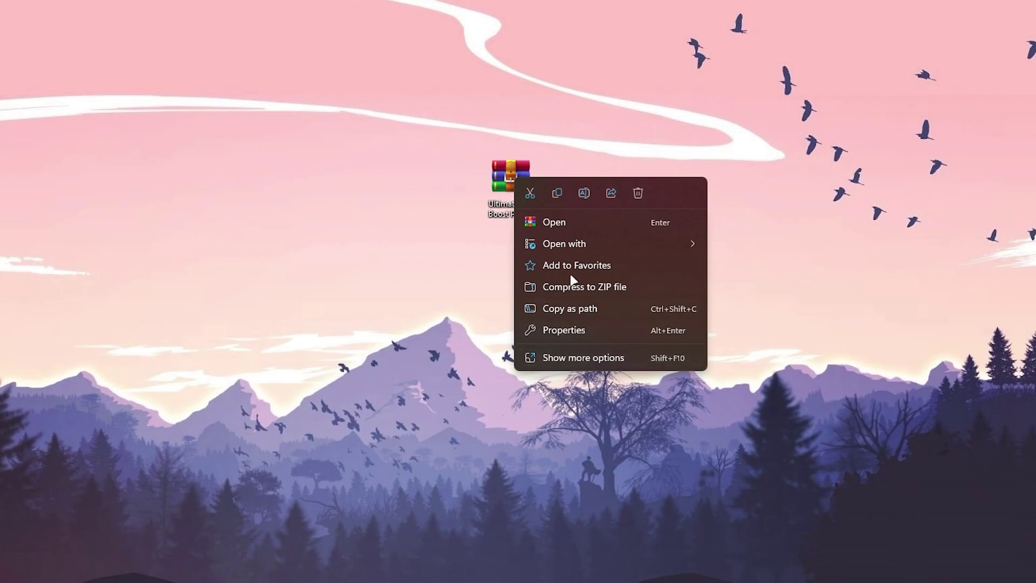
click(569, 229)
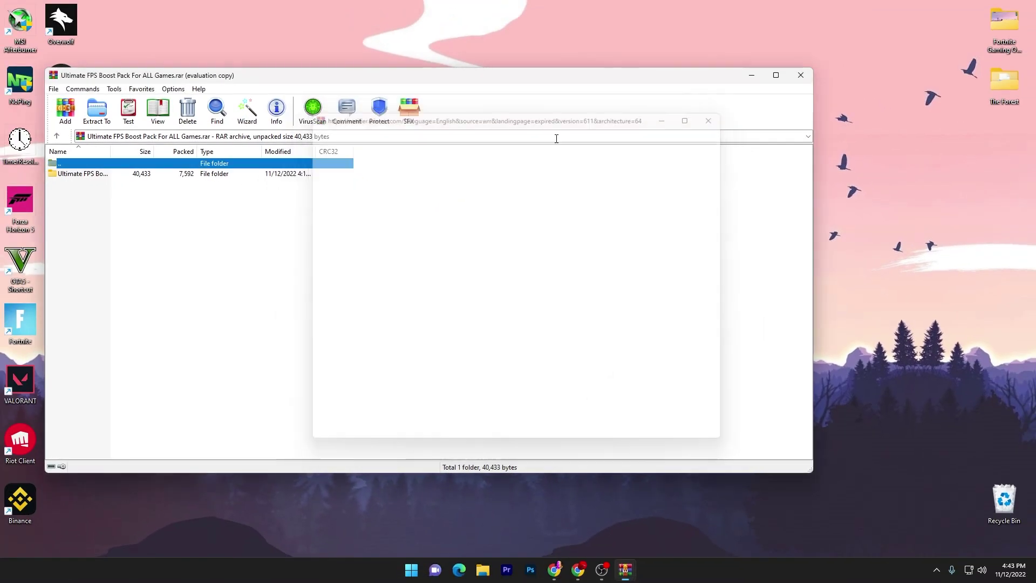
click(186, 173)
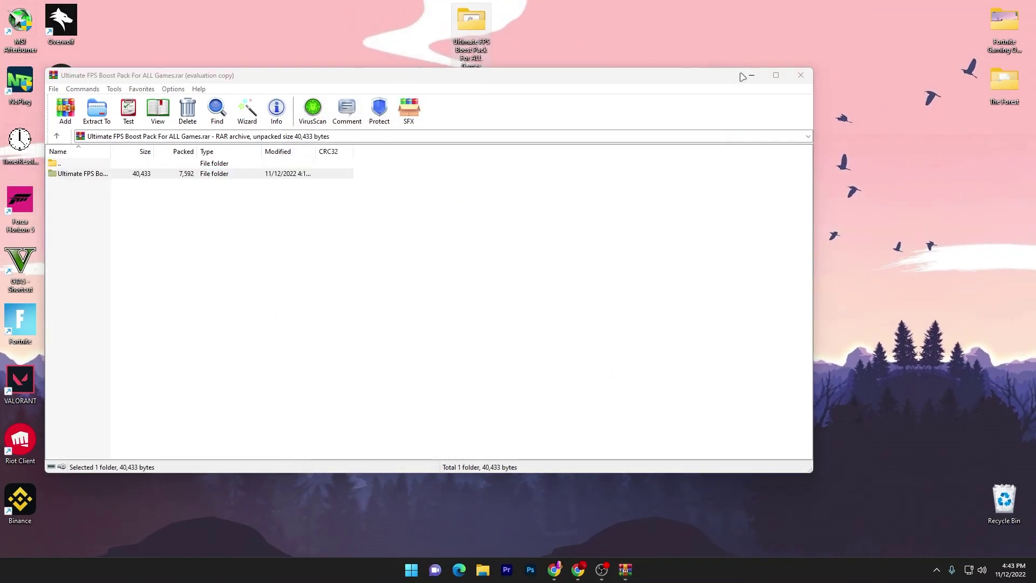
click(802, 76)
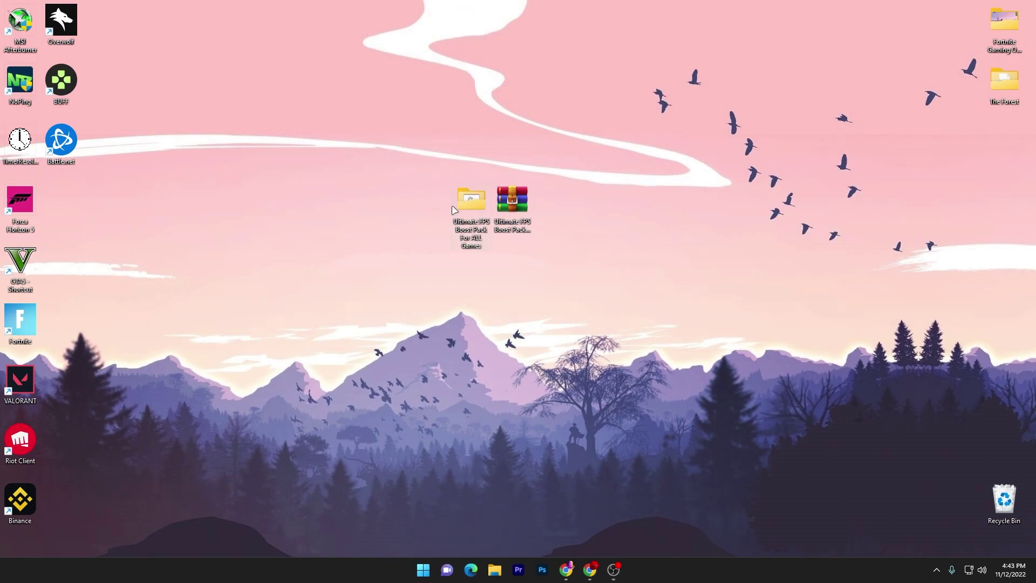
Open the extracted pack folder, then Command Tweaks and its Driver Tweaks subfolder.
double_click(471, 202)
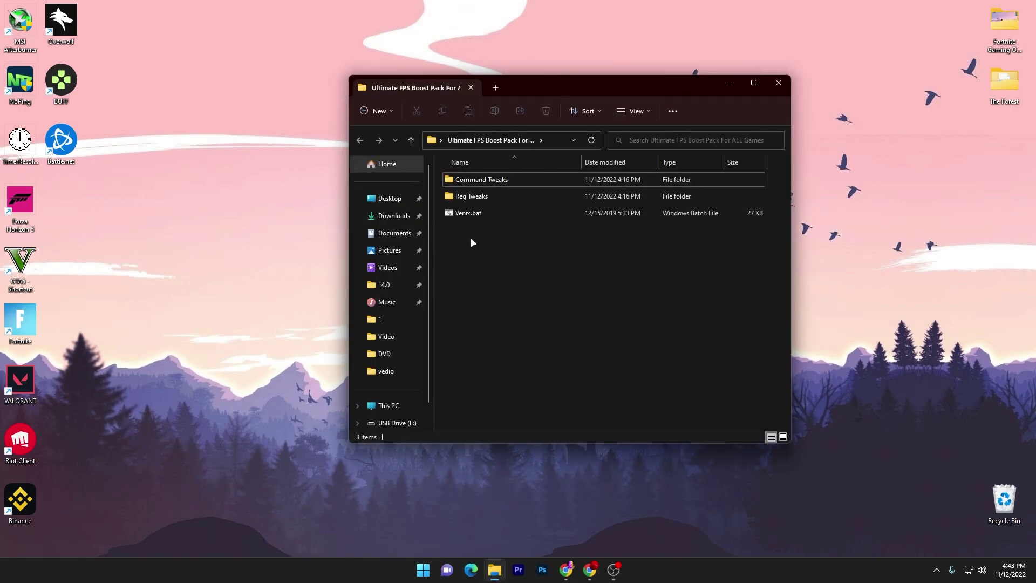
drag(472, 242, 593, 179)
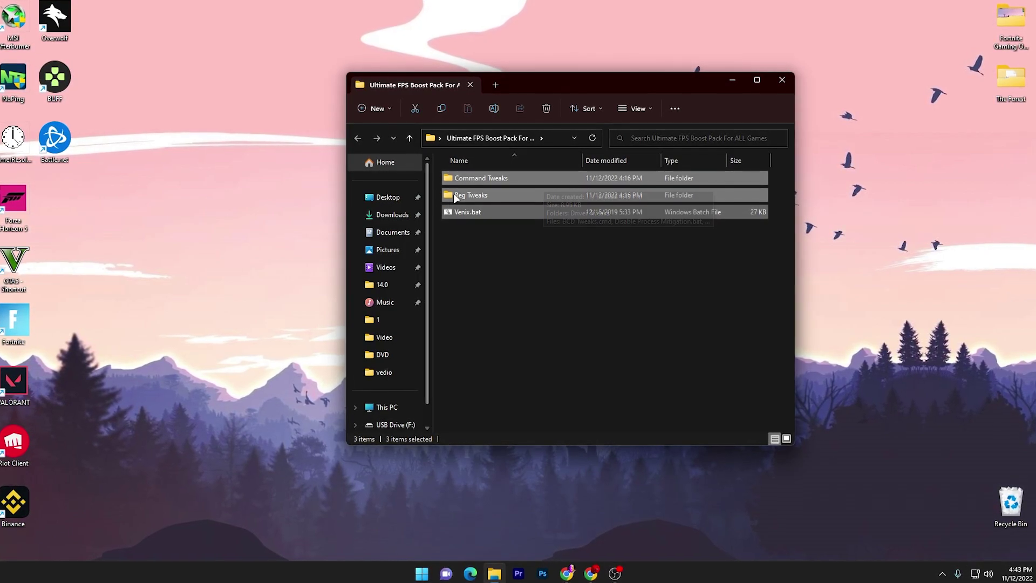
click(478, 230)
click(461, 179)
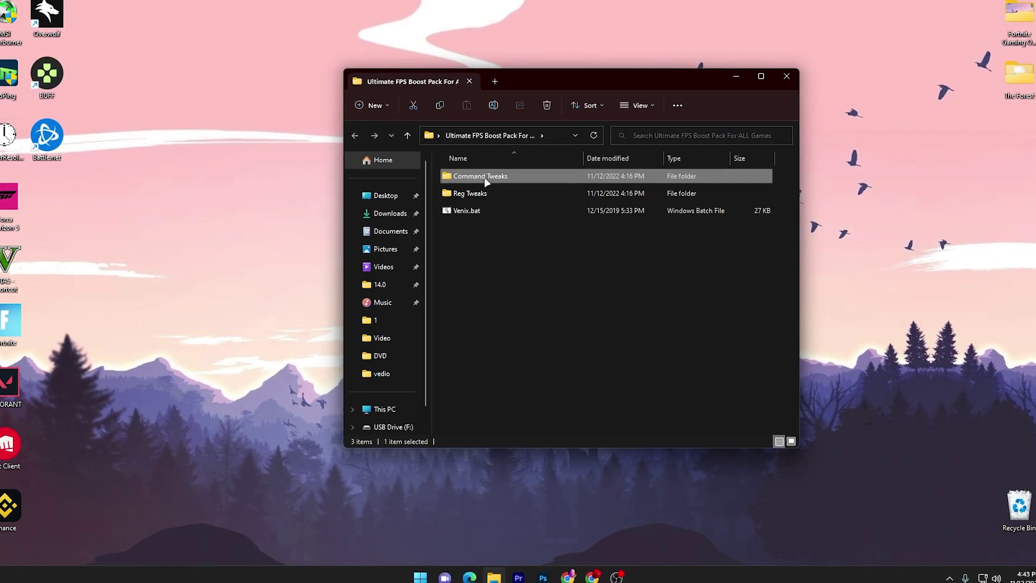
double_click(487, 183)
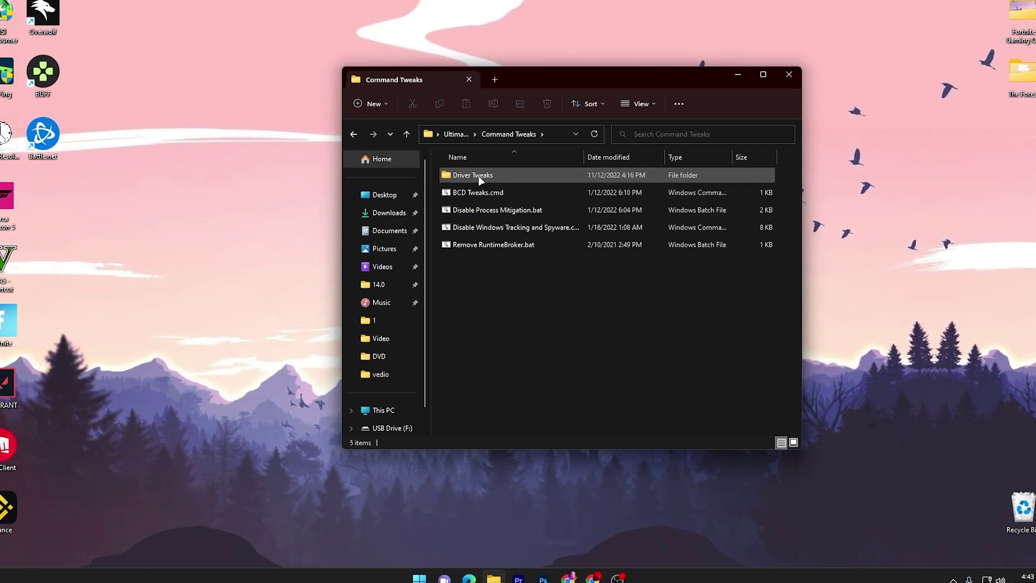
double_click(481, 180)
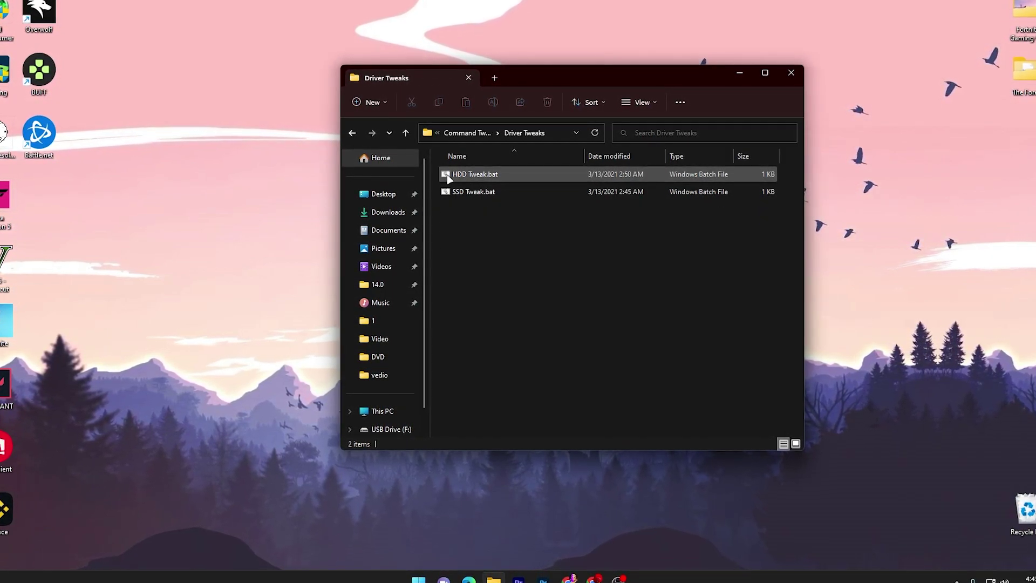
Run SSD Tweak.bat as administrator.
click(470, 195)
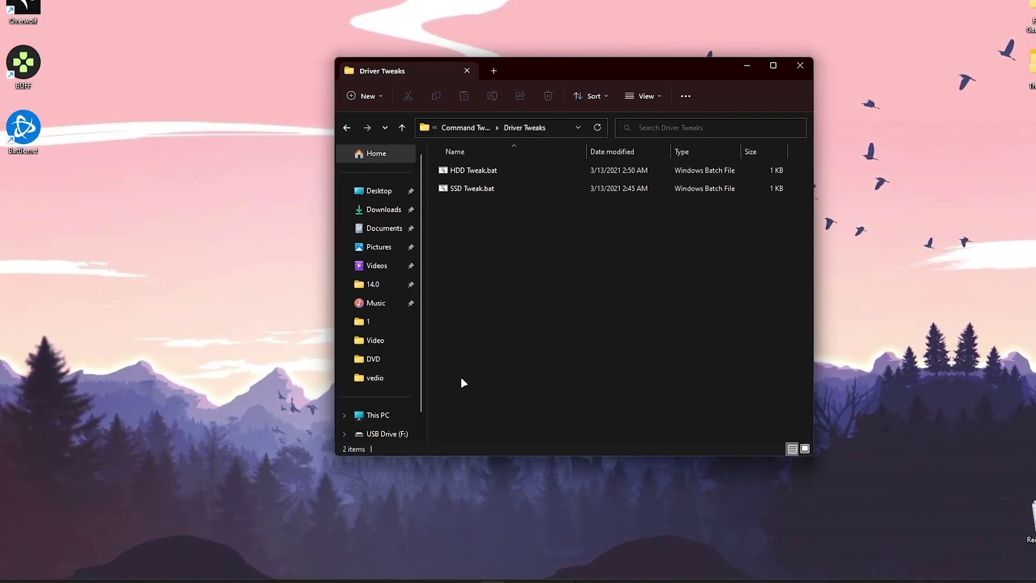
click(468, 192)
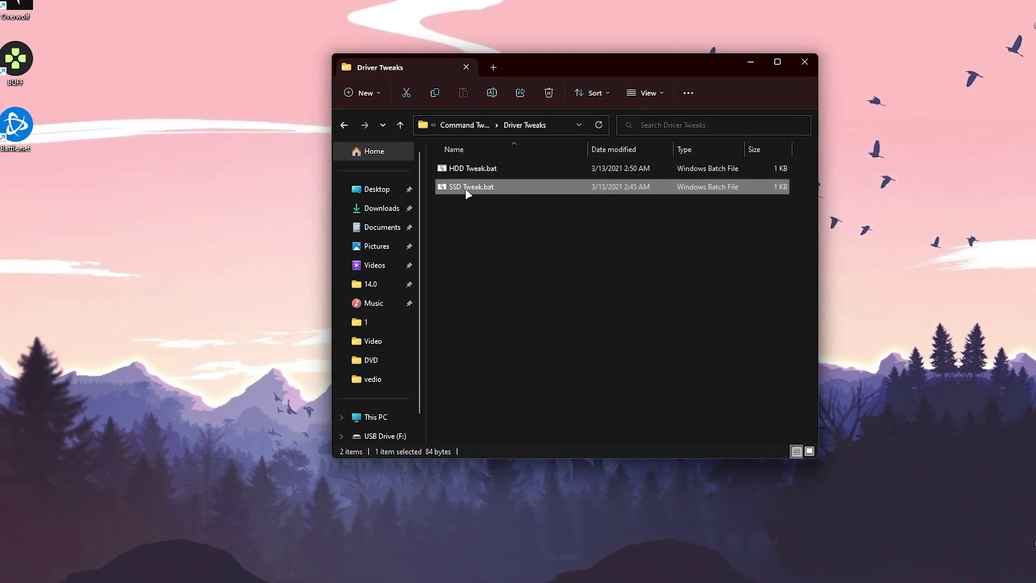
right_click(467, 192)
click(521, 241)
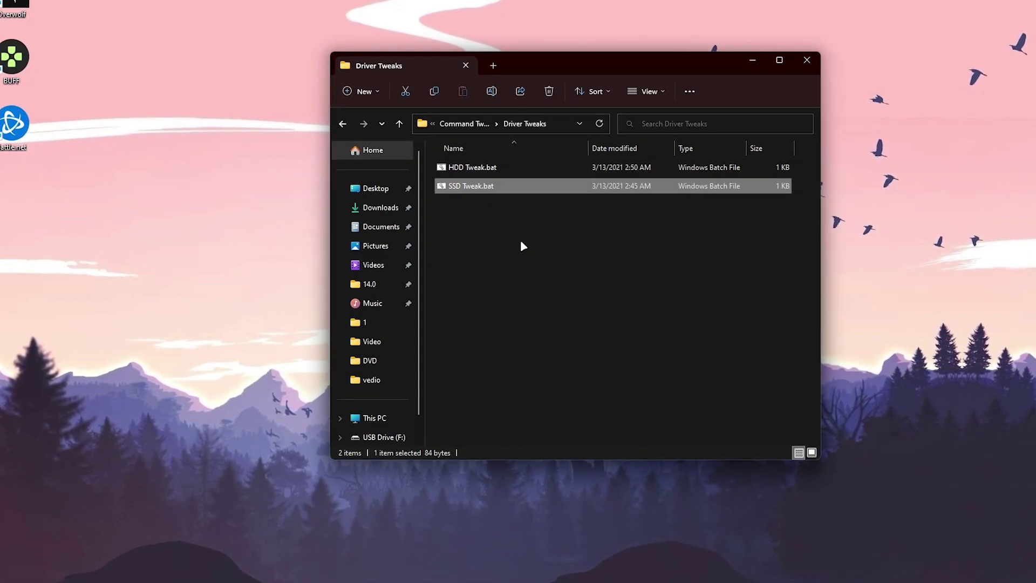
Back in Command Tweaks, run BCD Tweaks.cmd and Disable Process Mitigation.bat as administrator.
key(BackSpace)
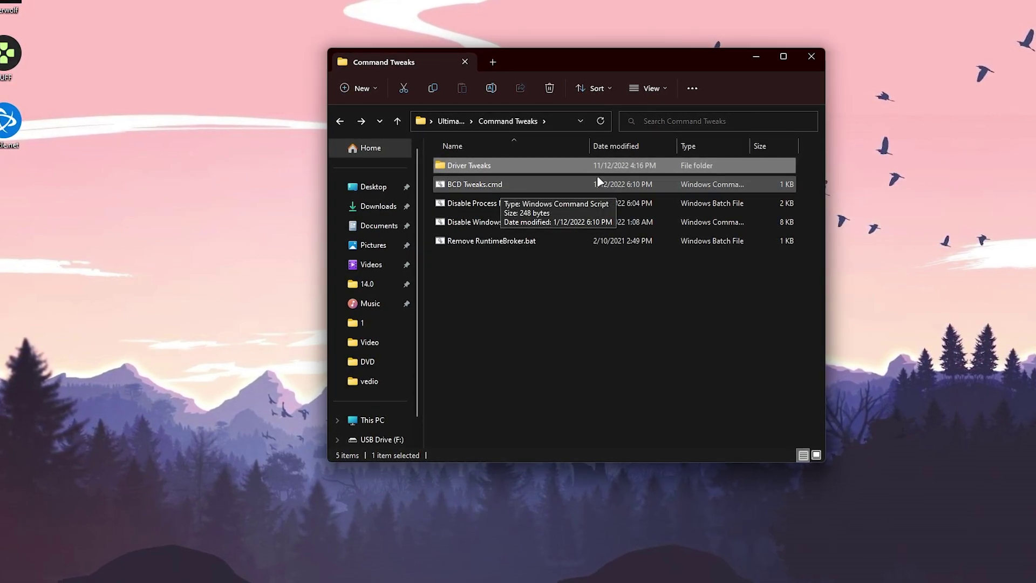
right_click(502, 185)
click(546, 242)
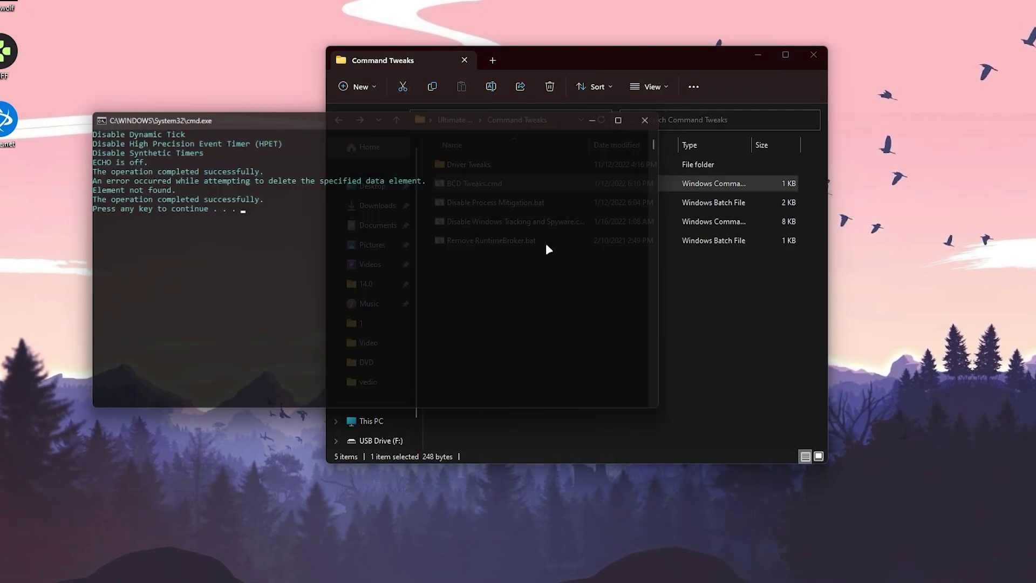
key(Return)
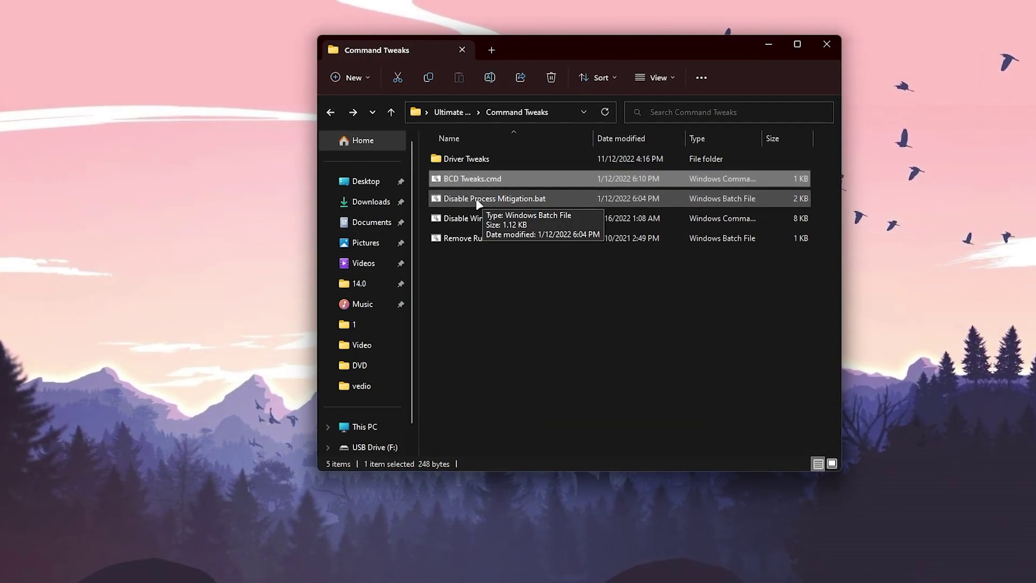
right_click(478, 204)
click(511, 258)
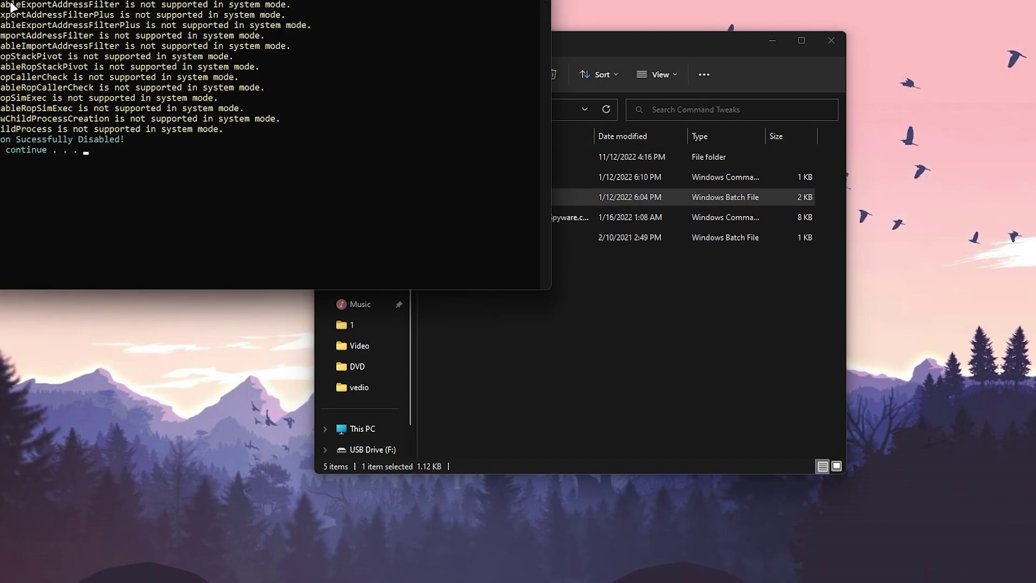
key(Return)
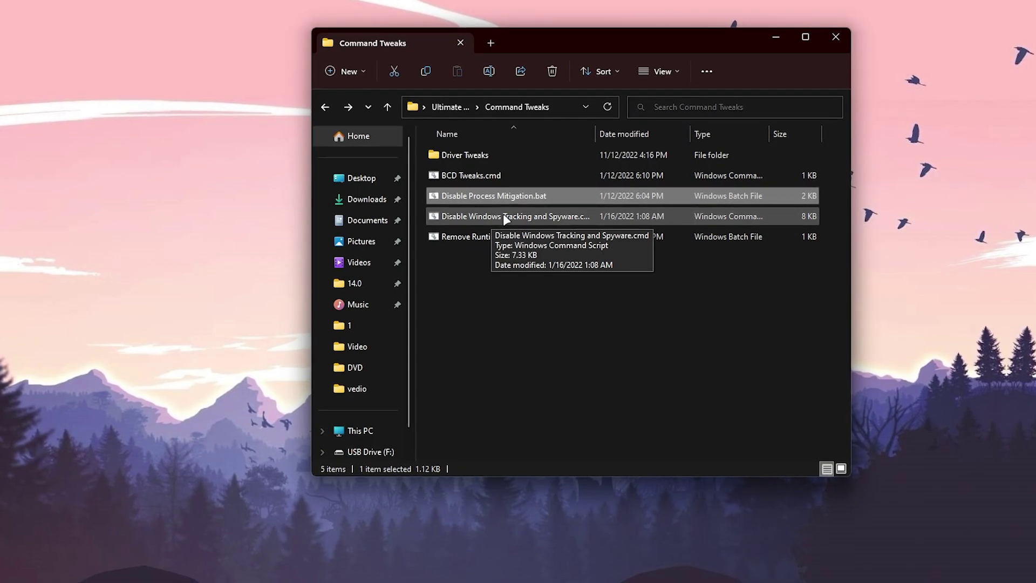
Run the Disable Windows Tracking and Spyware script as administrator, then return to the pack folder.
right_click(489, 216)
click(534, 276)
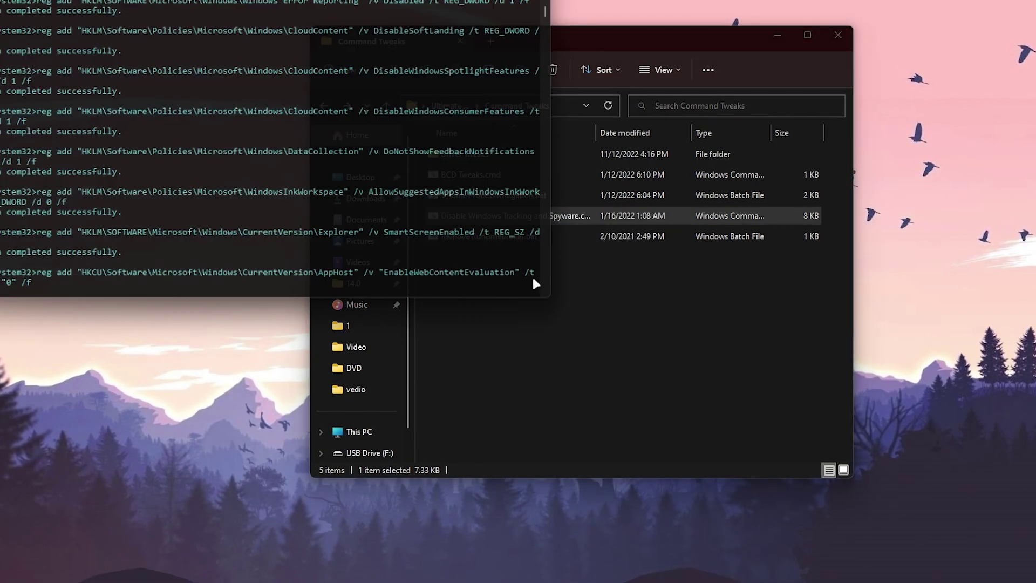
key(Return)
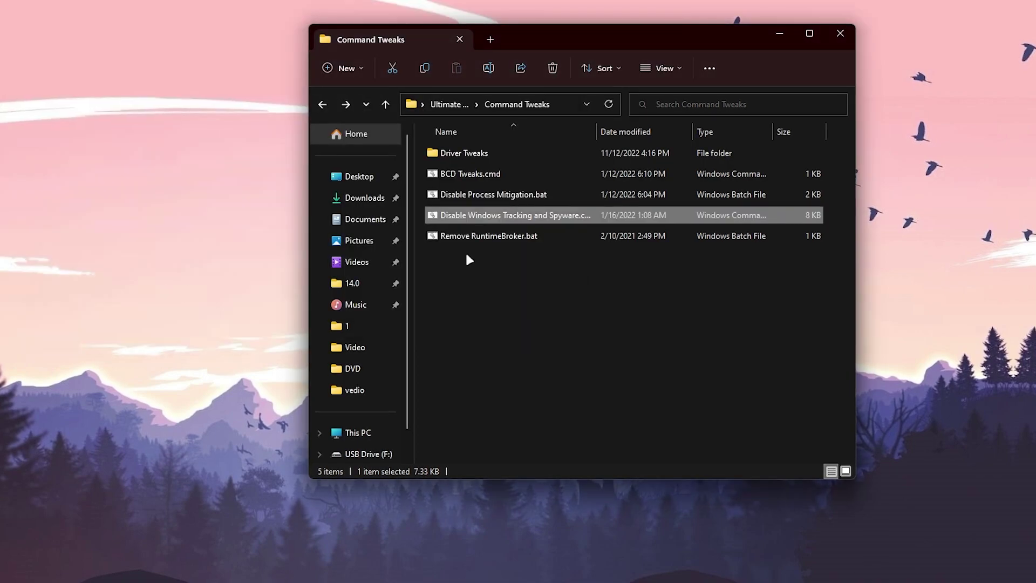
right_click(485, 238)
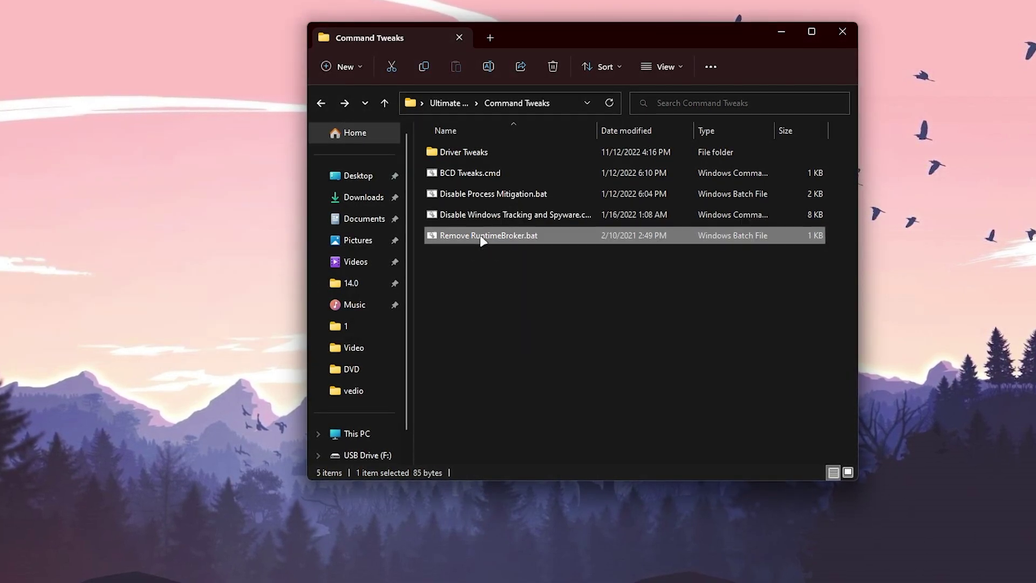
key(Escape)
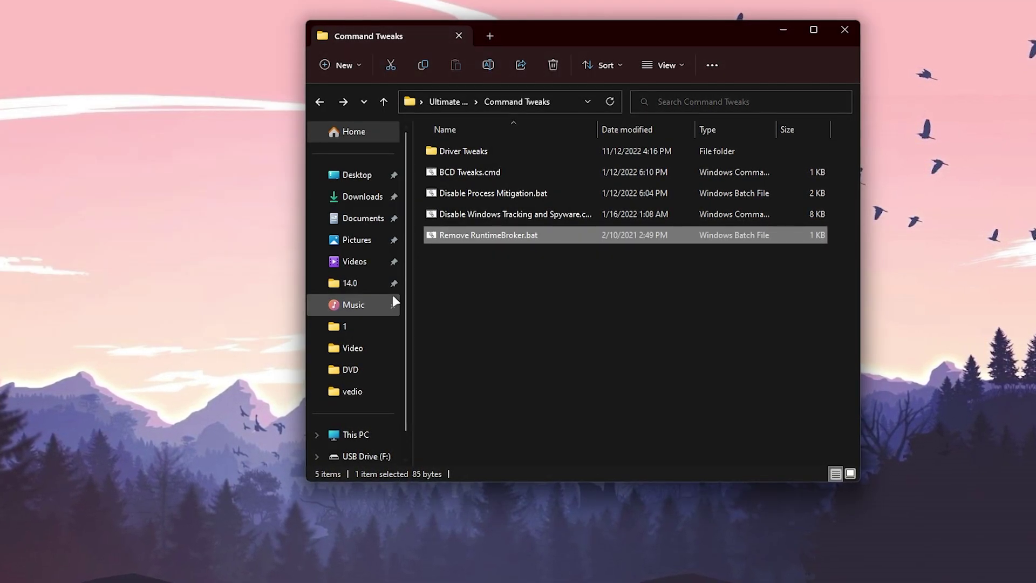
click(433, 102)
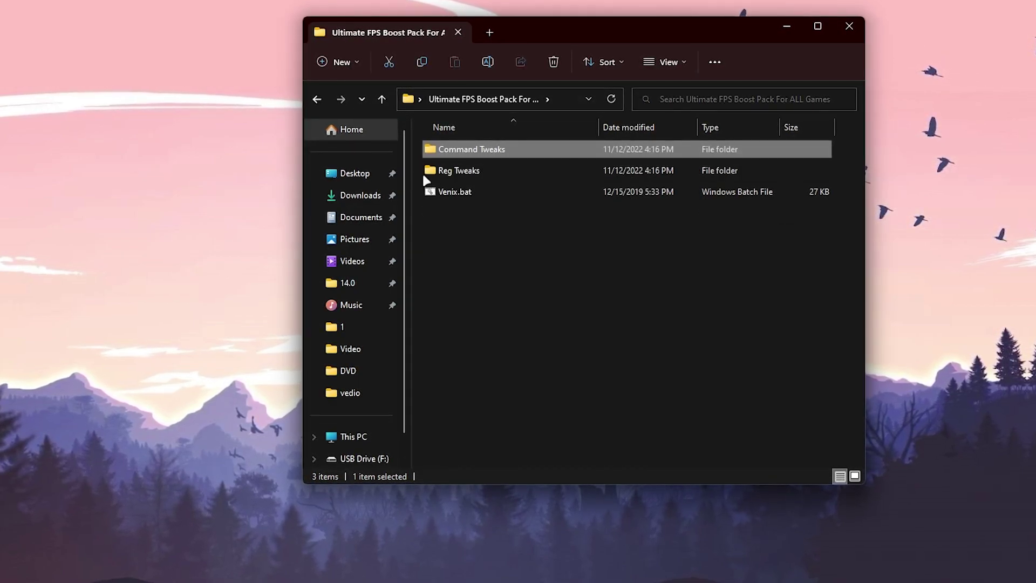
In Reg Tweaks, merge Decrease Delay, Disable GpuEnergyDriver and Disable Network Throttling into the registry.
double_click(482, 170)
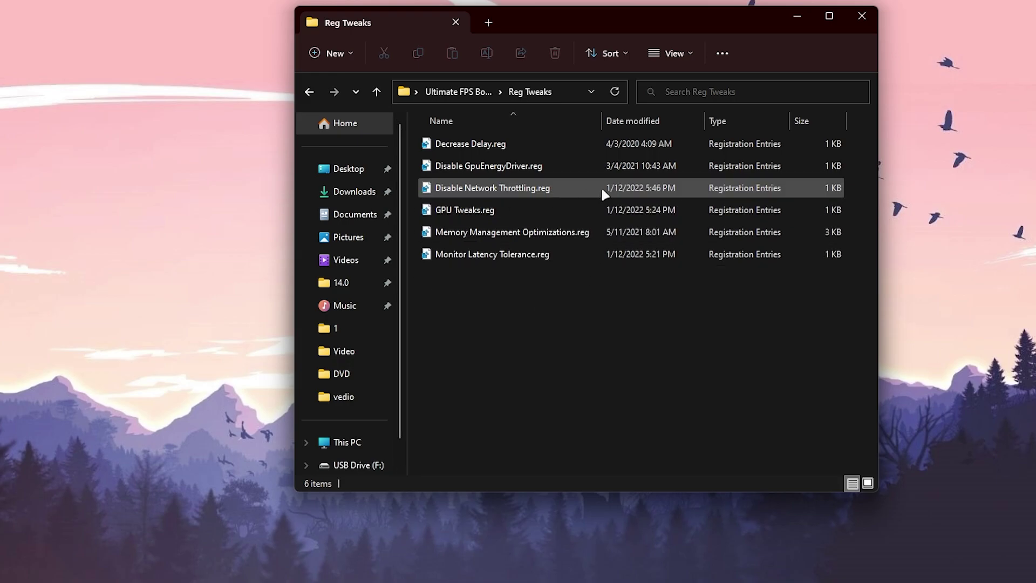
double_click(467, 143)
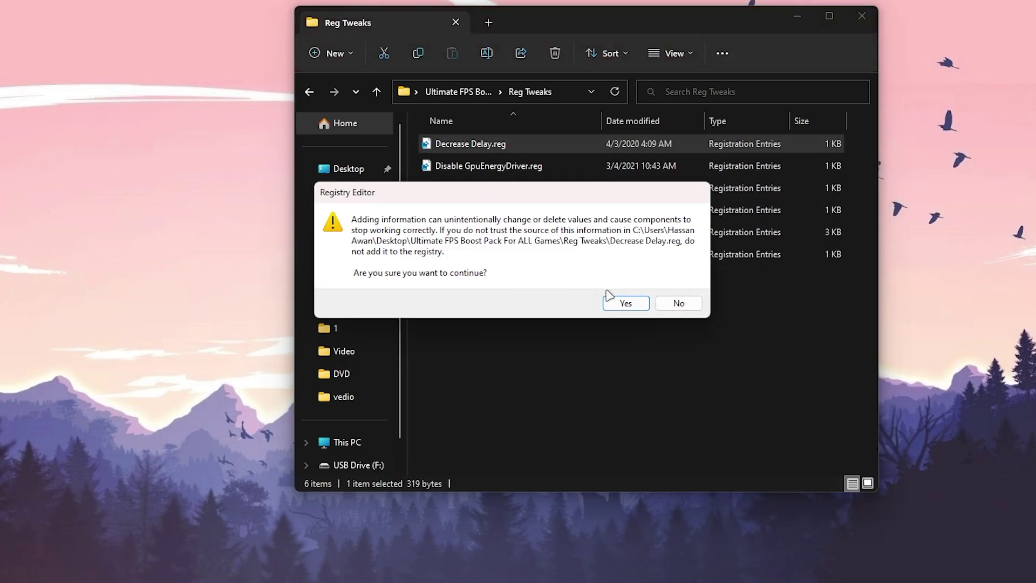
click(624, 303)
click(672, 281)
double_click(494, 165)
click(625, 304)
click(676, 286)
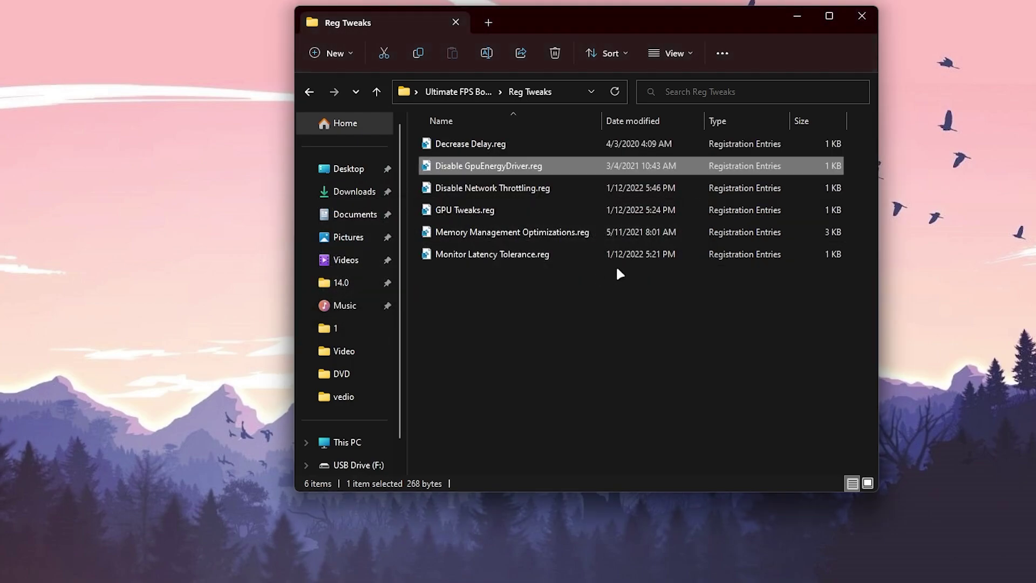
double_click(510, 188)
click(626, 304)
click(671, 284)
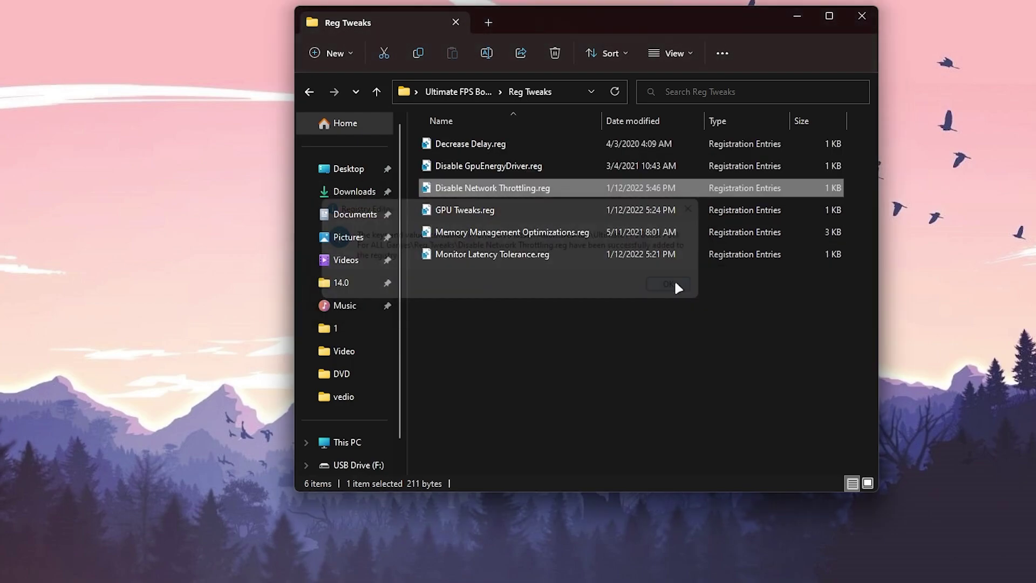
Merge GPU Tweaks, Memory Management Optimizations and Monitor Latency Tolerance, then bring up Venix.bat's options.
double_click(518, 209)
click(636, 303)
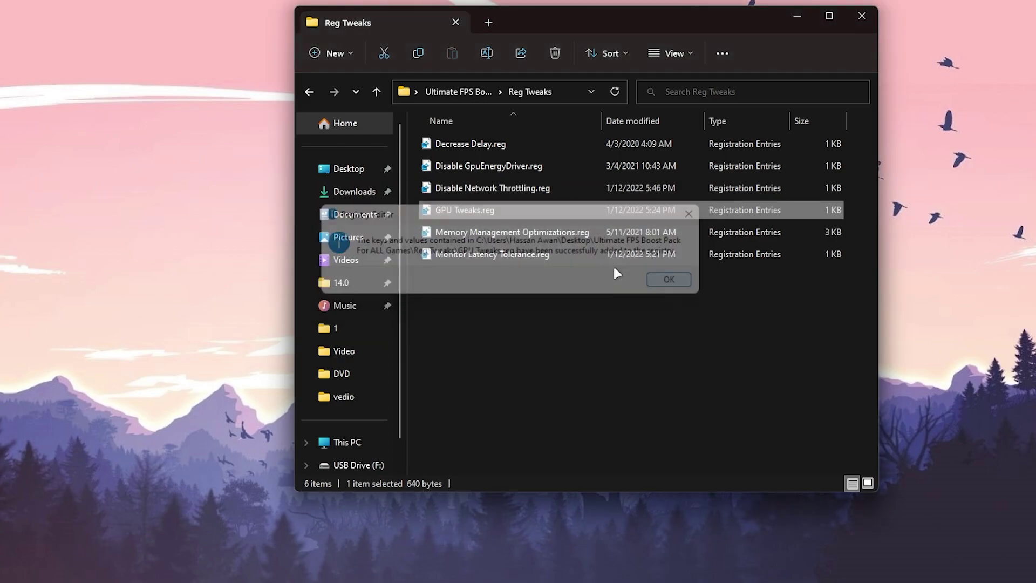
click(665, 278)
double_click(518, 232)
click(611, 303)
click(678, 286)
double_click(502, 255)
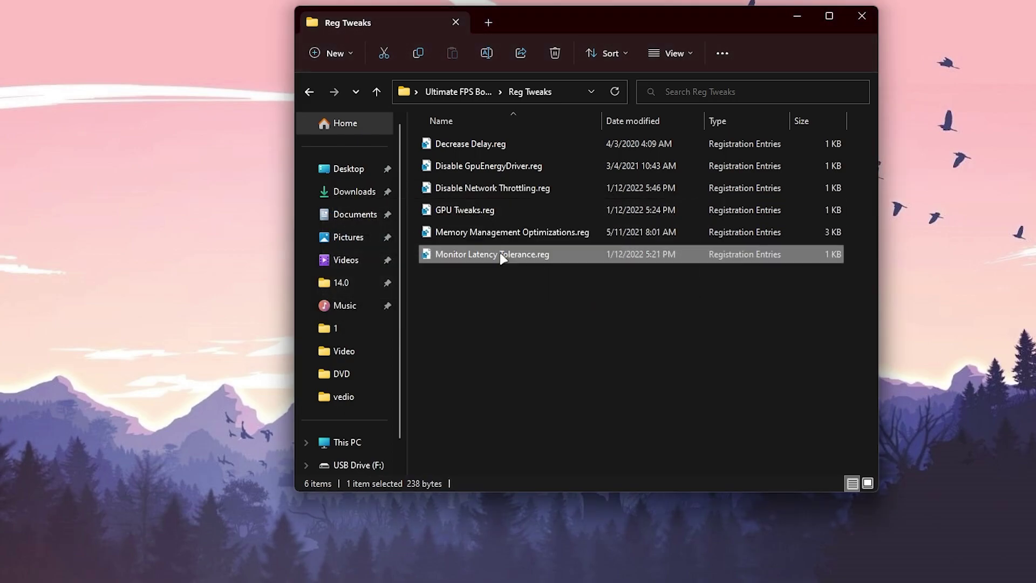
click(622, 304)
click(677, 287)
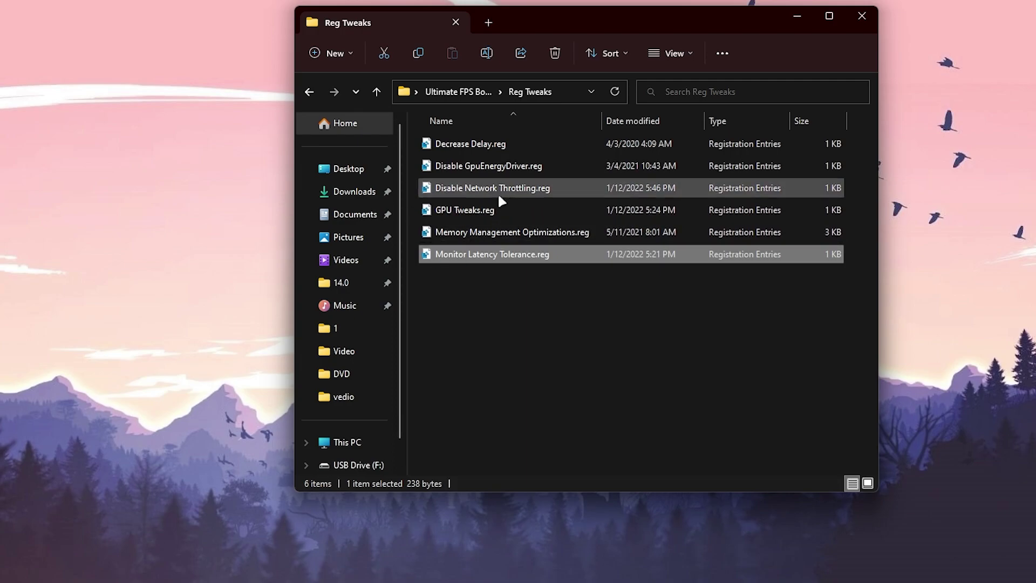
click(444, 90)
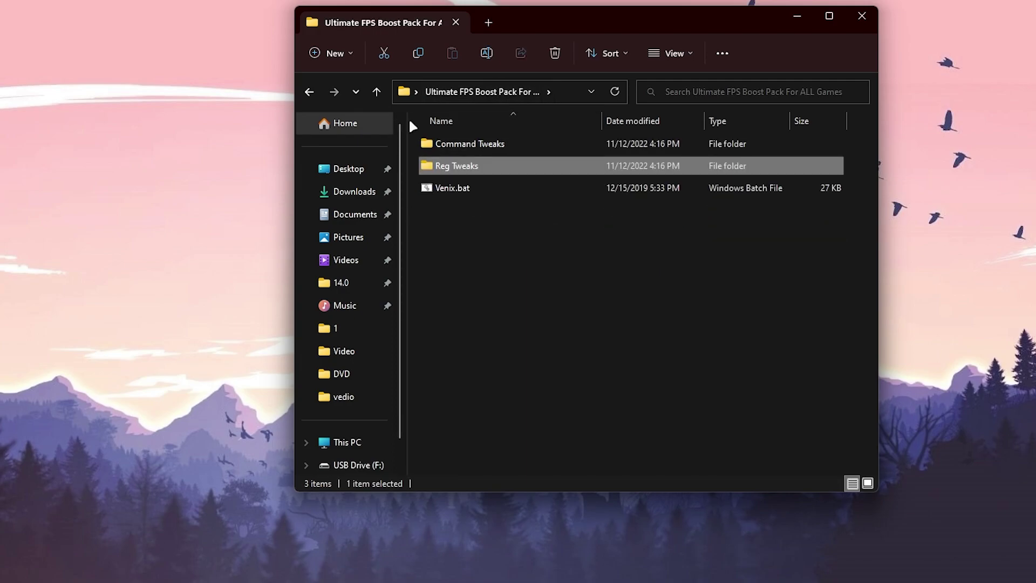
right_click(450, 187)
Run Venix.bat as administrator, apply option 1 (Regedit) and option 2 (Netsh), then close it.
click(510, 247)
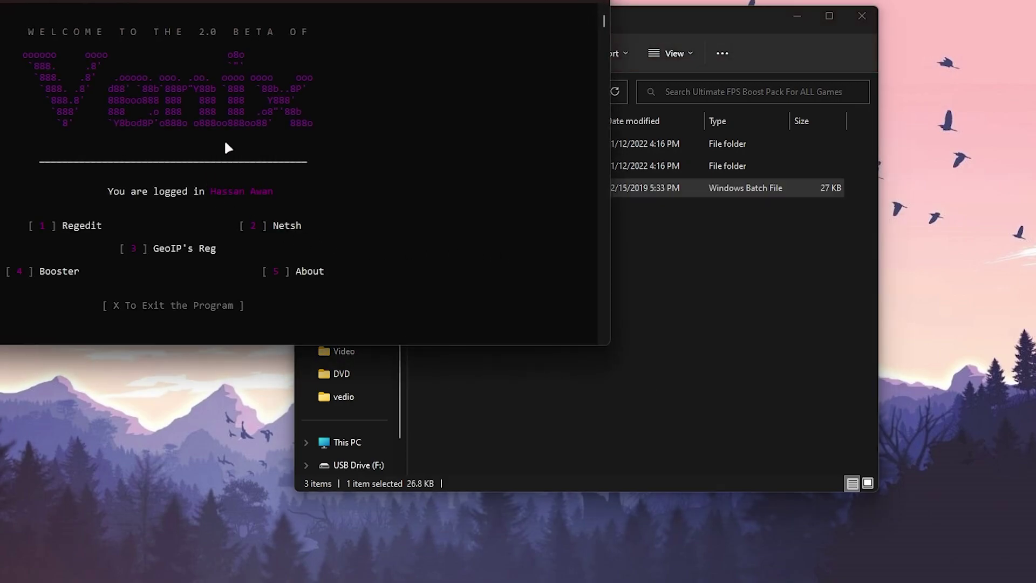
click(861, 16)
mouse_move(350, 2)
mouse_down()
mouse_move(584, 82)
mouse_move(594, 59)
mouse_up()
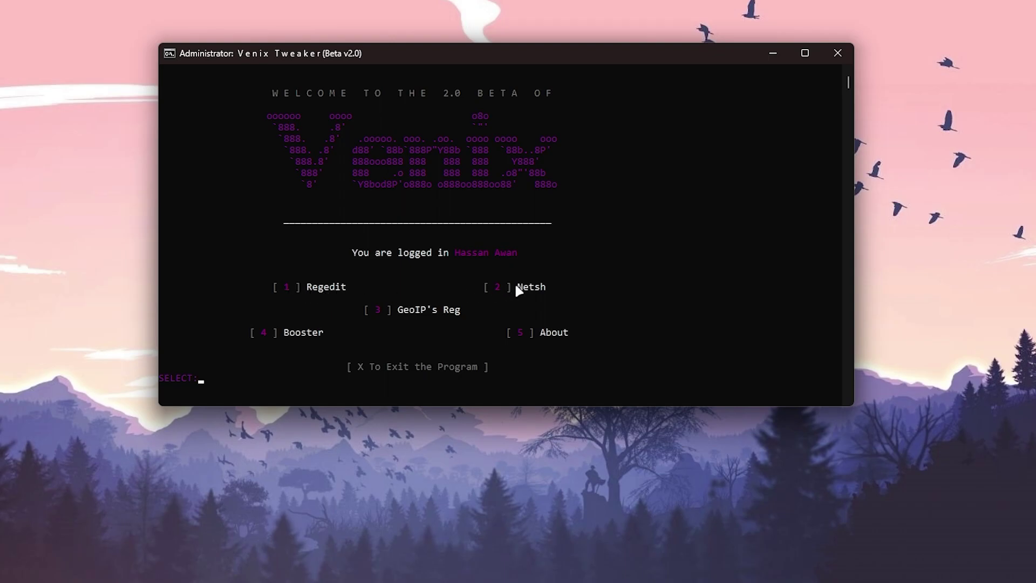
text(1)
key(Return)
text(2)
key(Return)
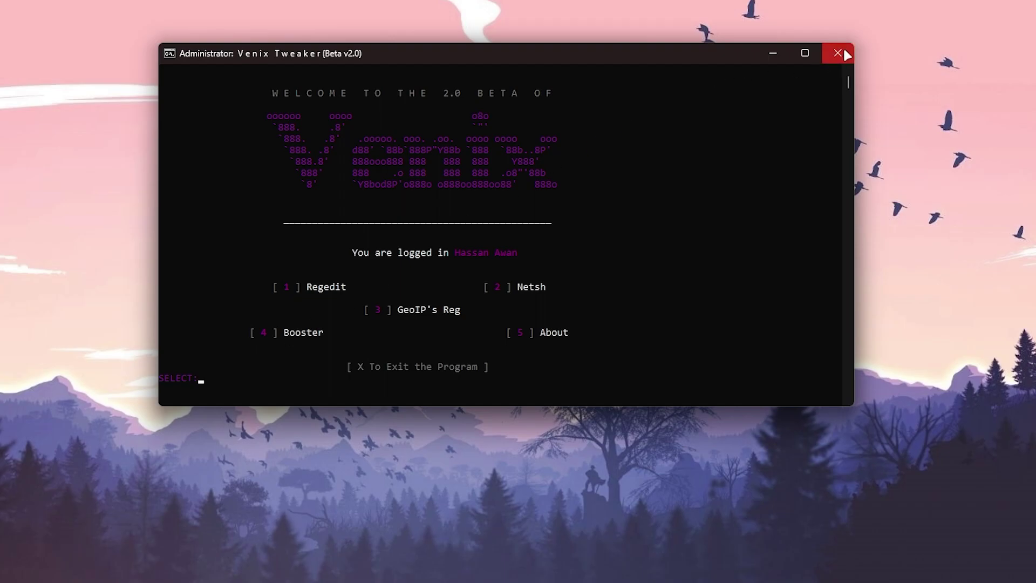
text(X)
click(844, 51)
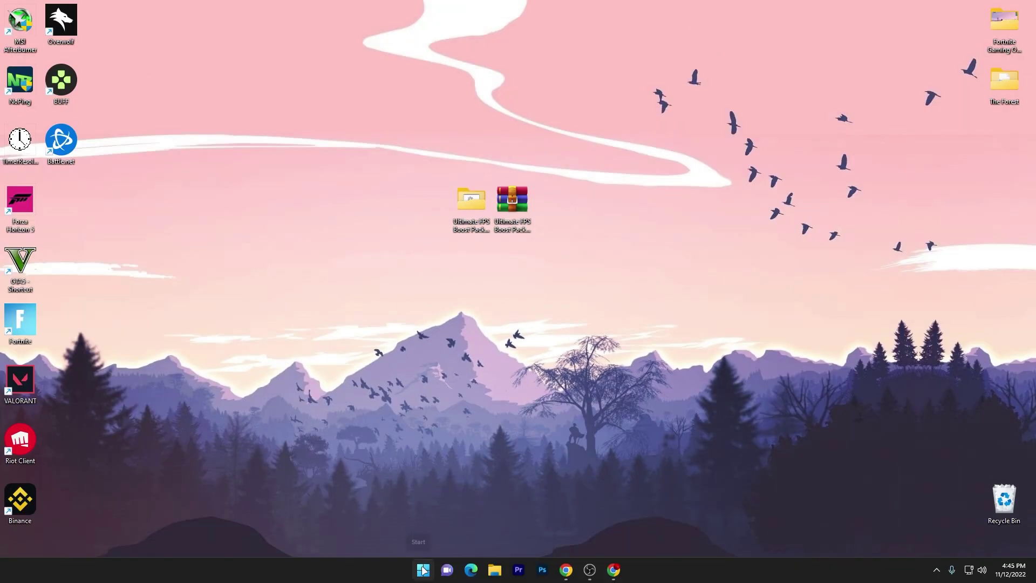
Go to Settings > Gaming > Game Mode and confirm Game Mode is On.
click(423, 568)
click(441, 257)
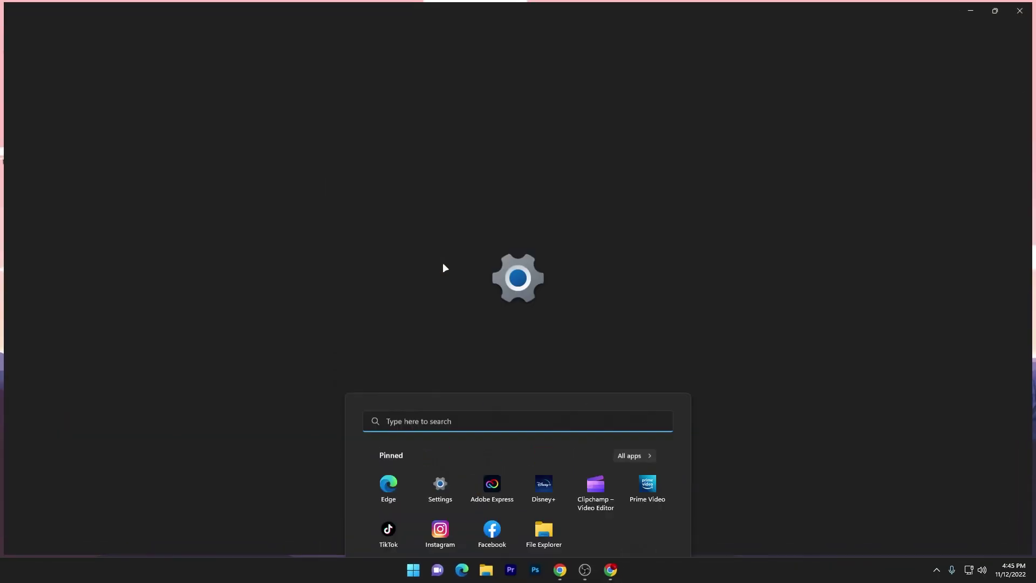
click(89, 267)
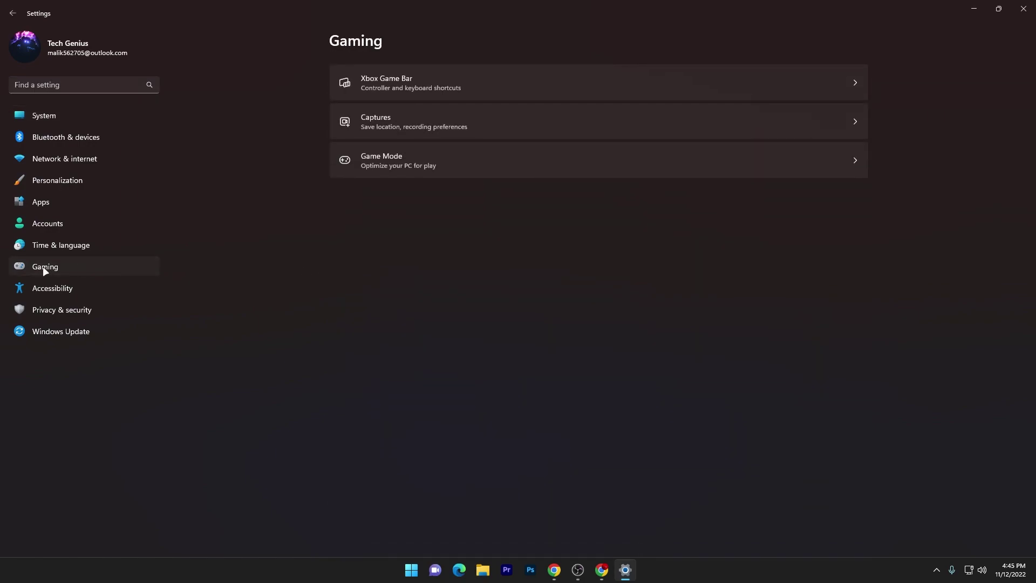
click(393, 167)
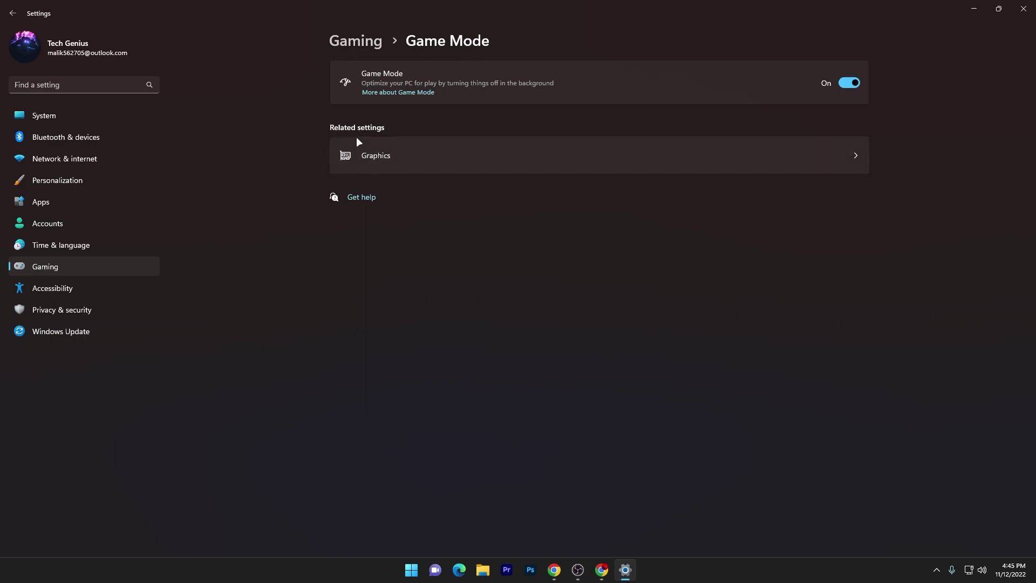
Save Forza Horizon 5's graphics preference as High performance, then close Settings.
click(396, 149)
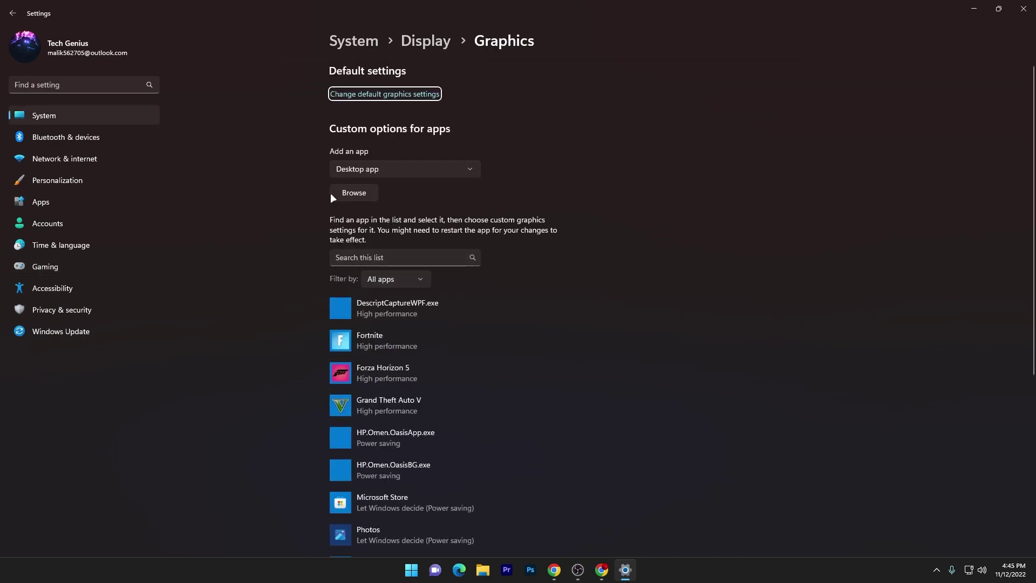
scroll(356, 272, down, 5)
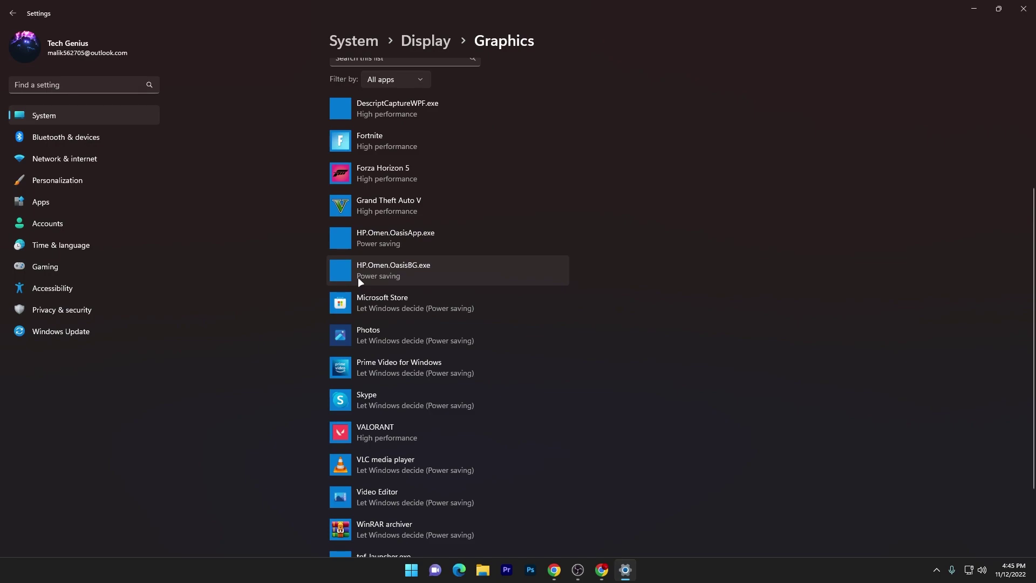
click(379, 177)
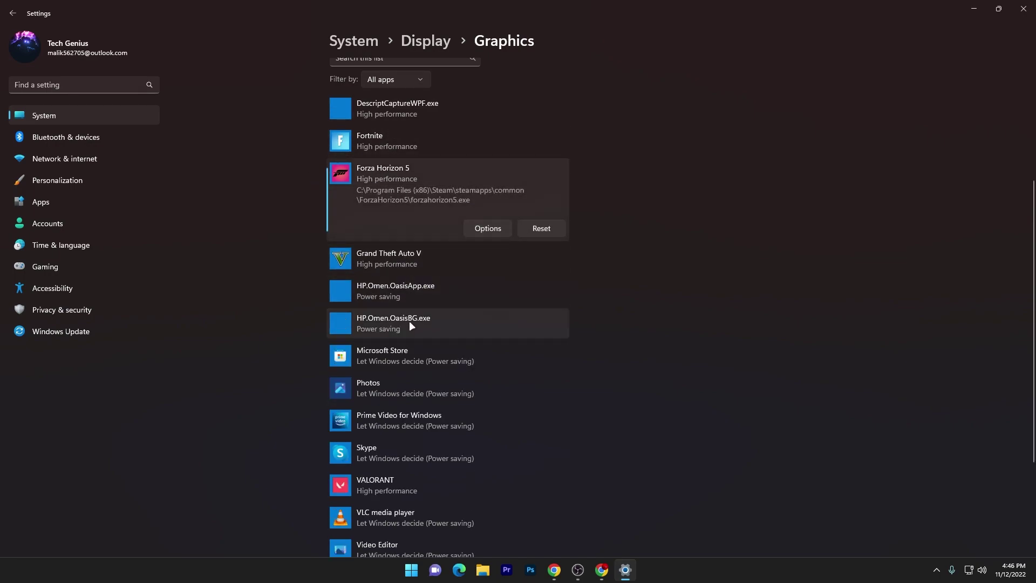
click(492, 229)
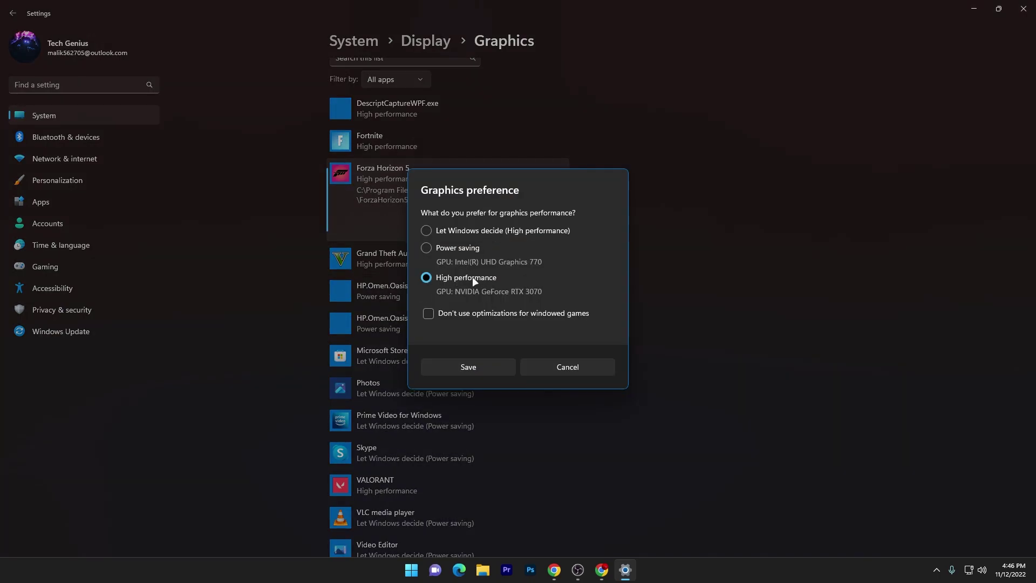
click(471, 364)
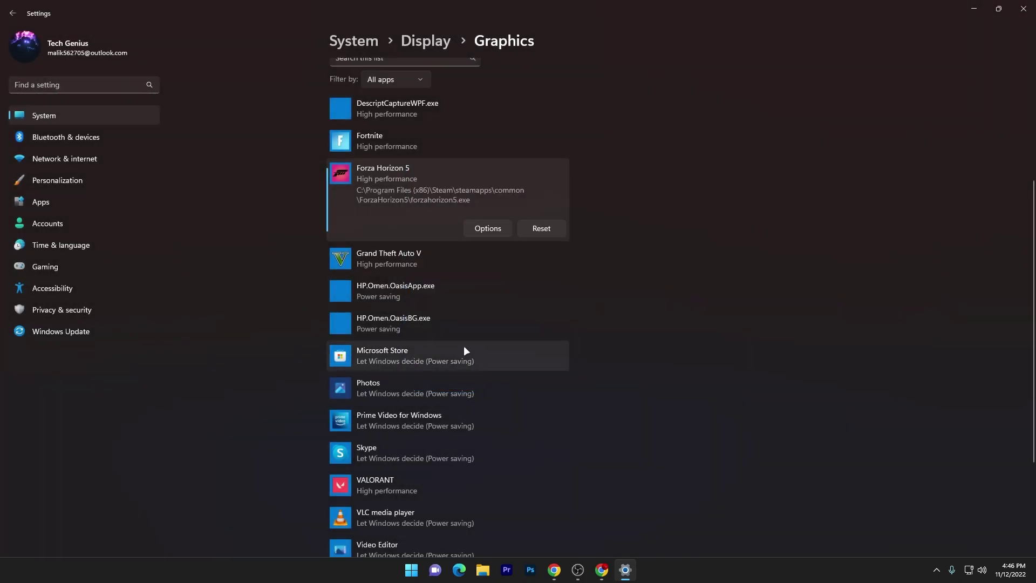
click(1022, 11)
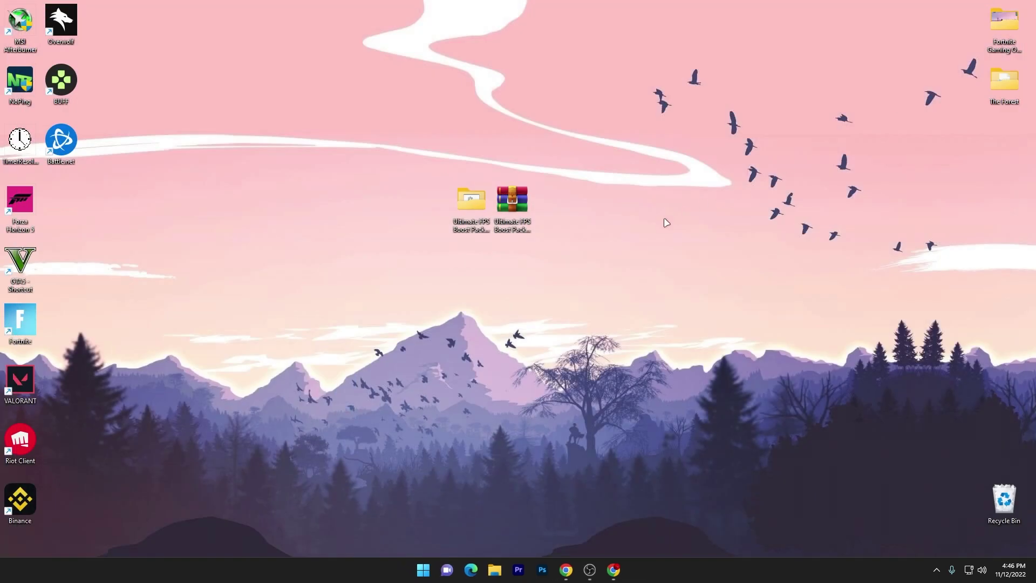